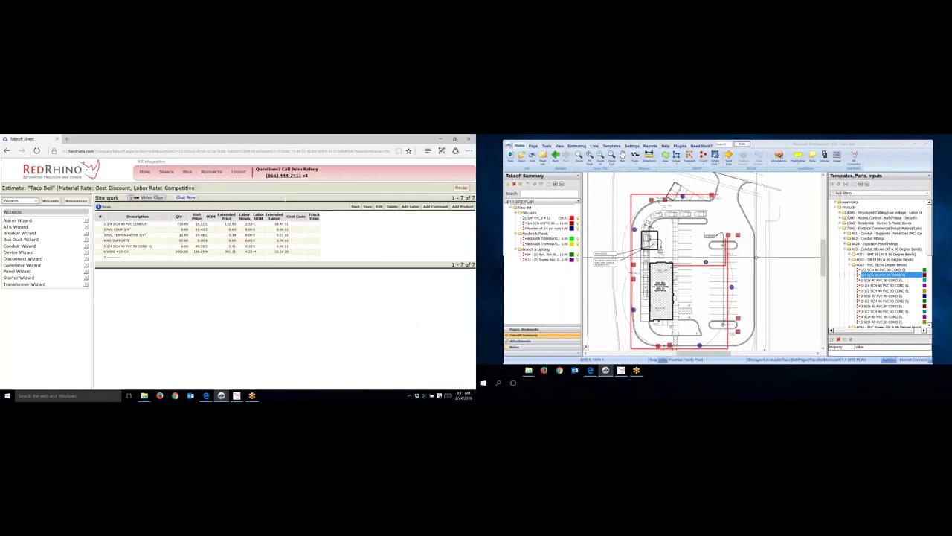
- Zoom the site plan and select the Site work folder in the Takeoff Summary
scroll(756, 257, "down", 3)
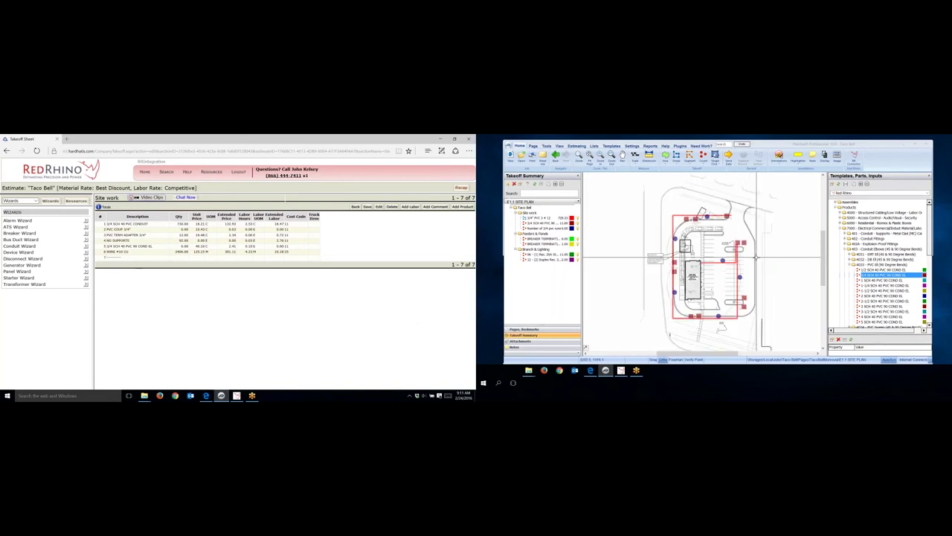
scroll(756, 257, "up", 2)
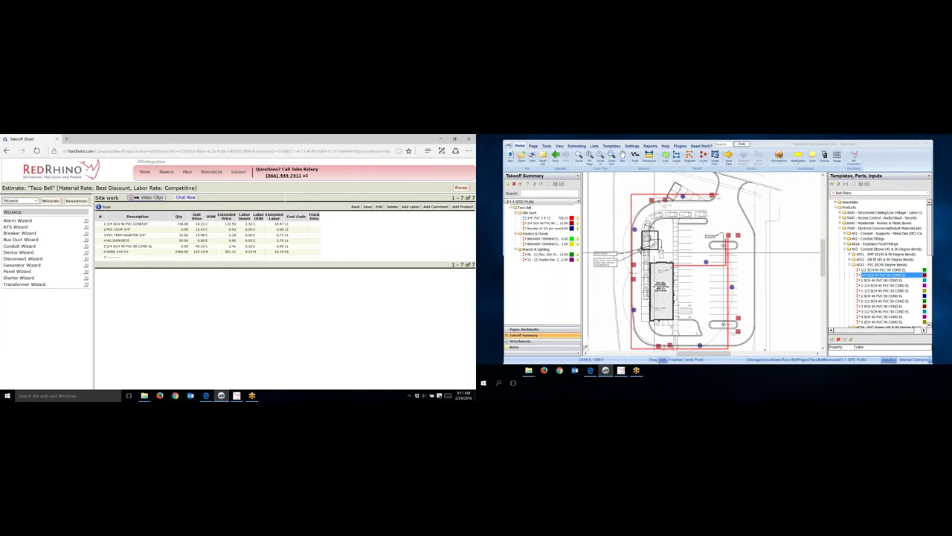
left_click(533, 213)
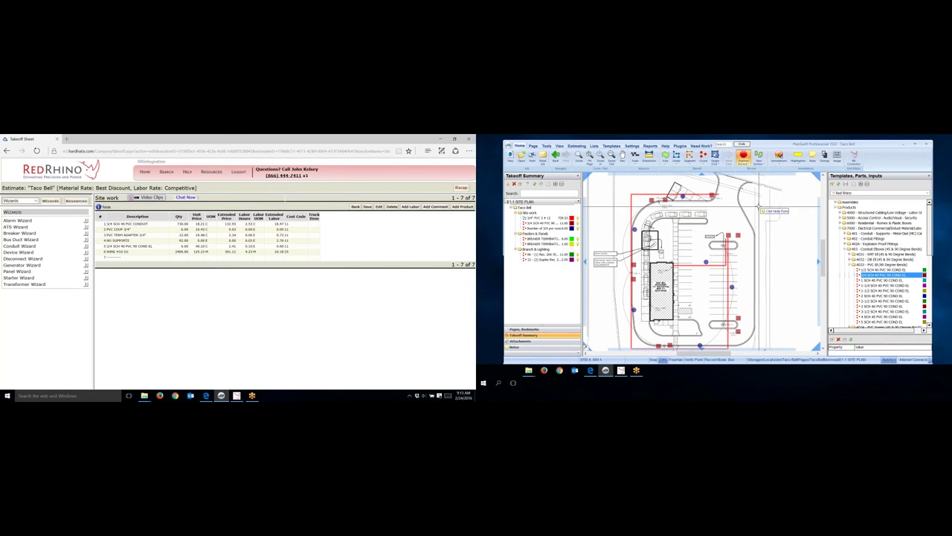
- Draw an auto-sized note at upper right reading 'TRENCHING - 2 MEN 8 HOURS, 16 HOURS TOTAL'
left_click(763, 210)
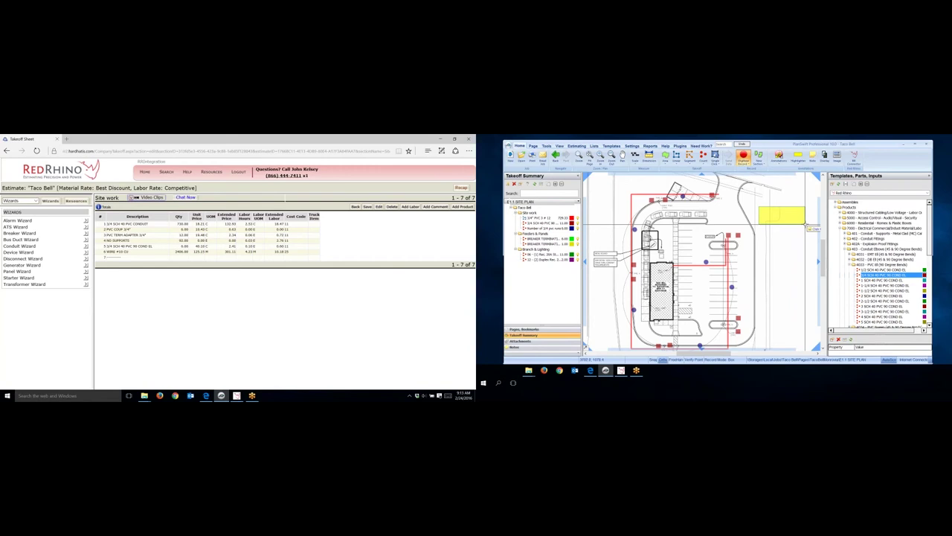
left_click(806, 227)
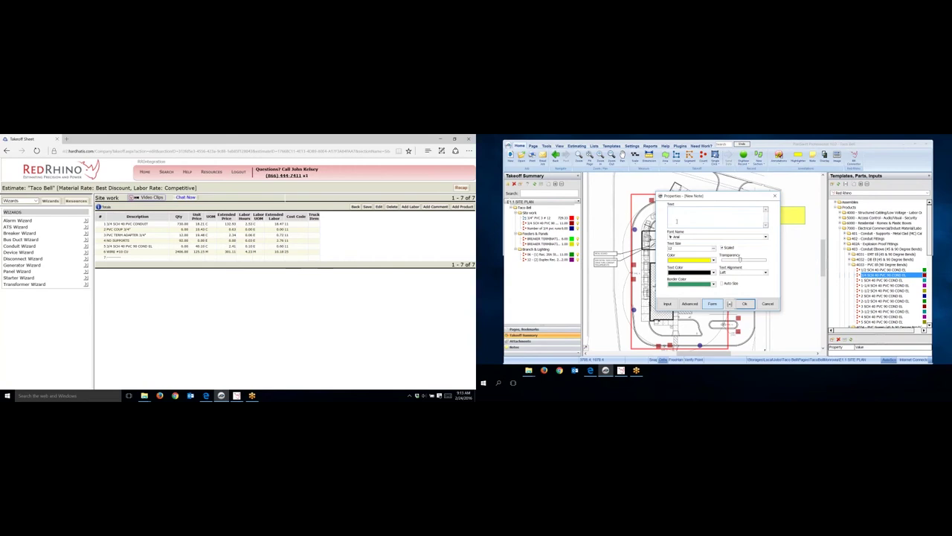
left_click(414, 320)
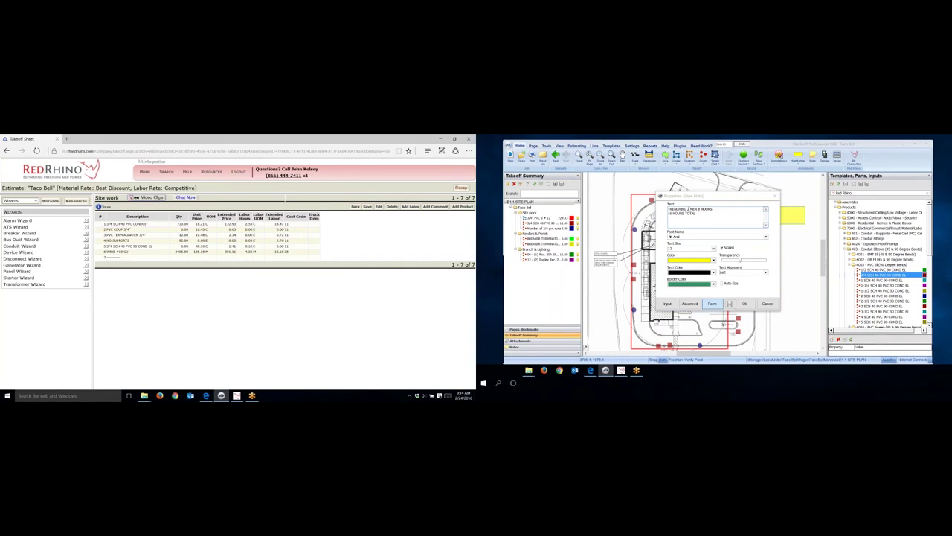
type("-")
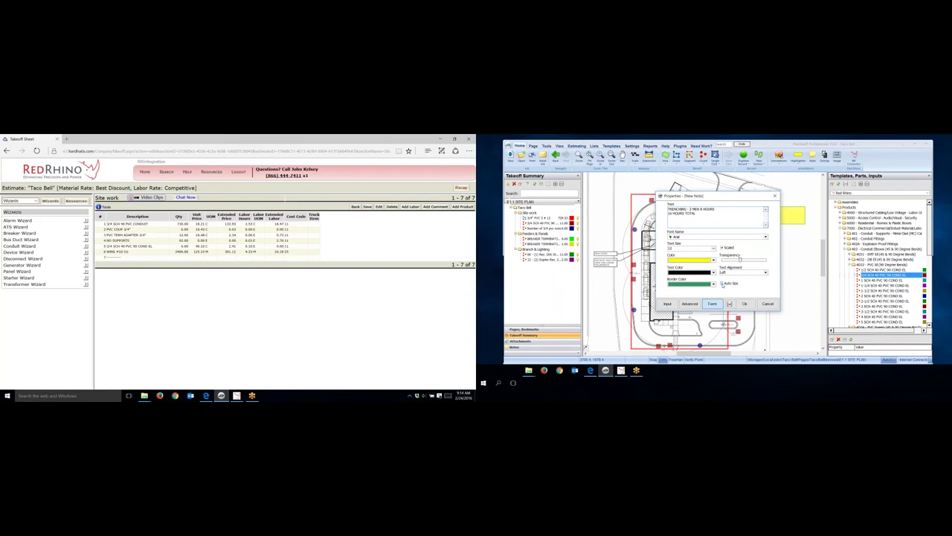
left_click(722, 283)
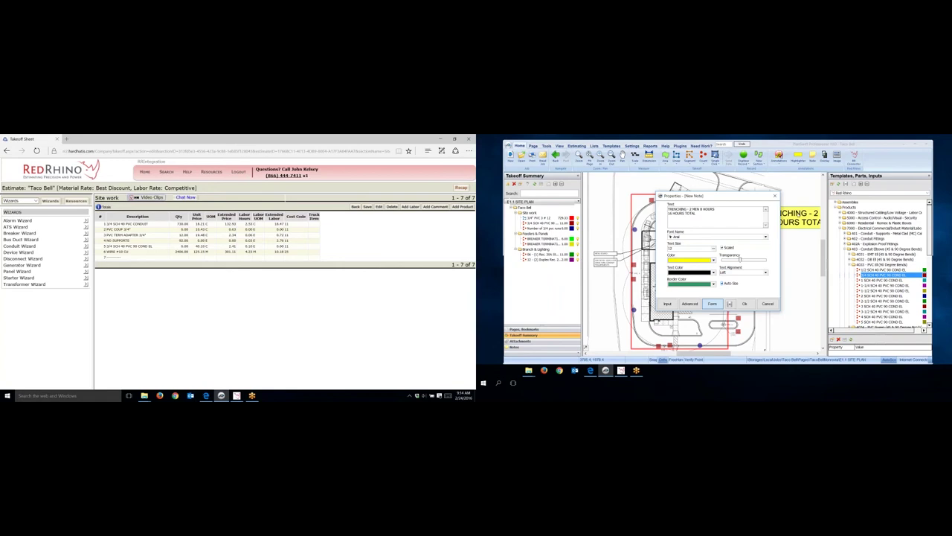
left_click(745, 303)
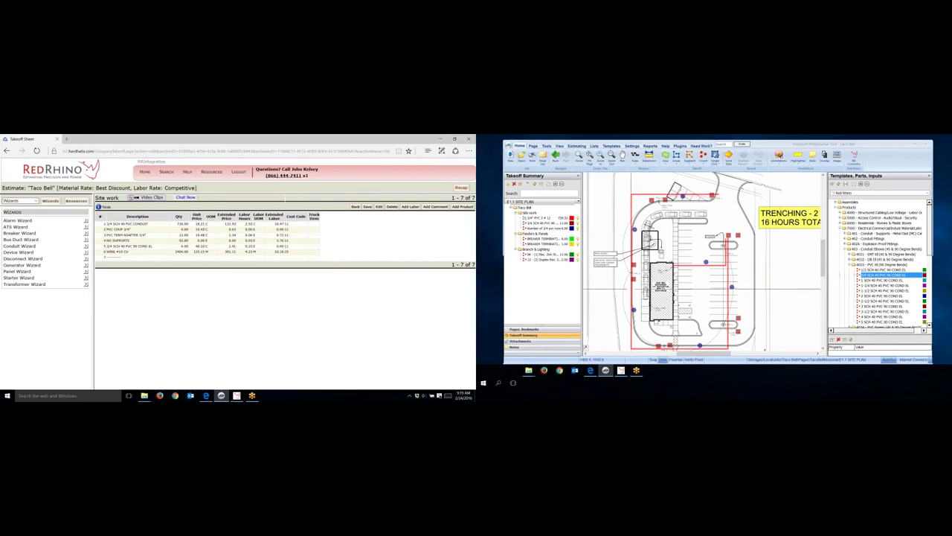
left_click(722, 324)
left_click(722, 325)
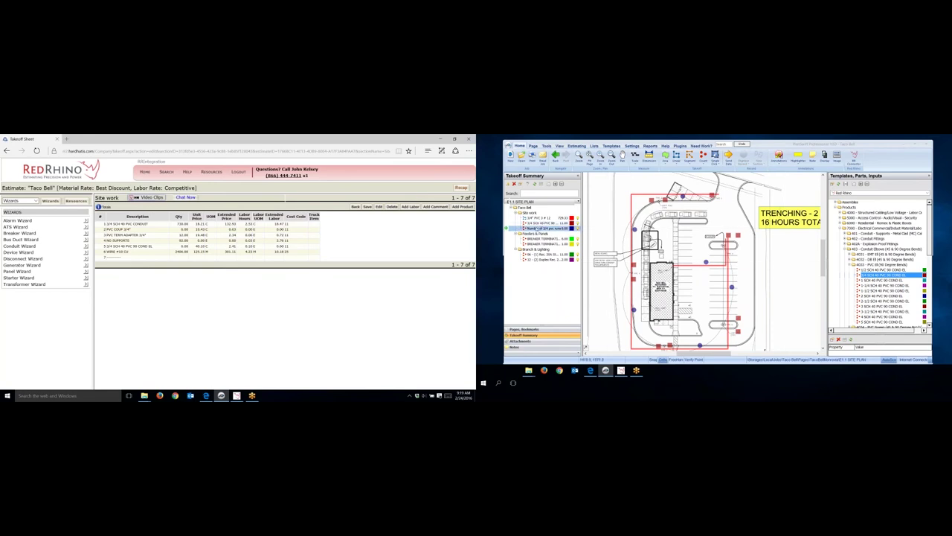
key("Escape")
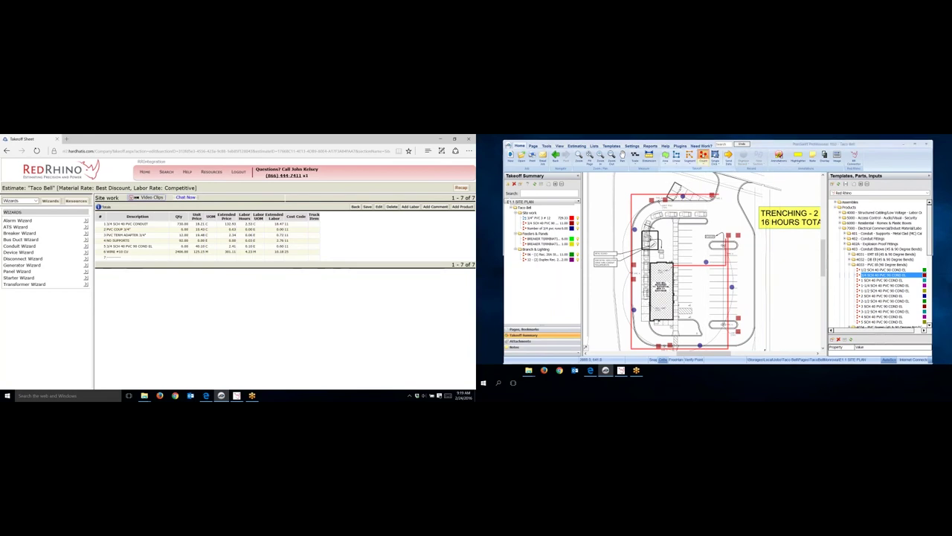
- Create count item 'TRENCHING 2 MEN 8 HOURS - 16 HOURS TOTAL' under Site work beside the note
left_click(704, 154)
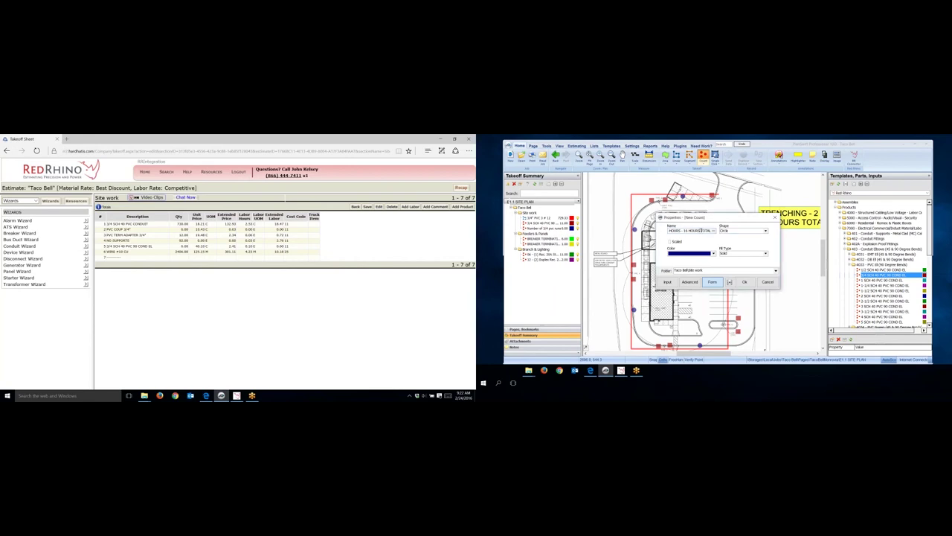
key("Home")
key("End")
left_click(745, 282)
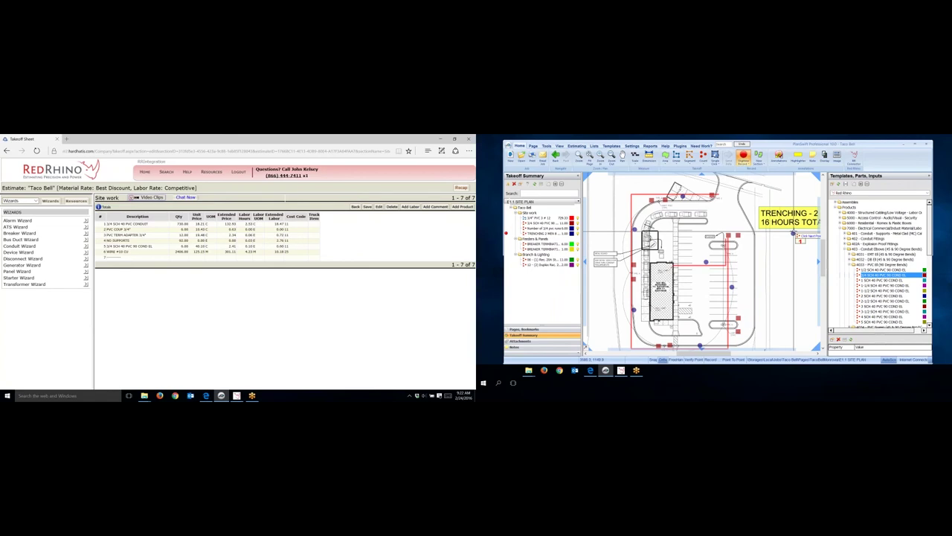
key("Escape")
right_click(768, 240)
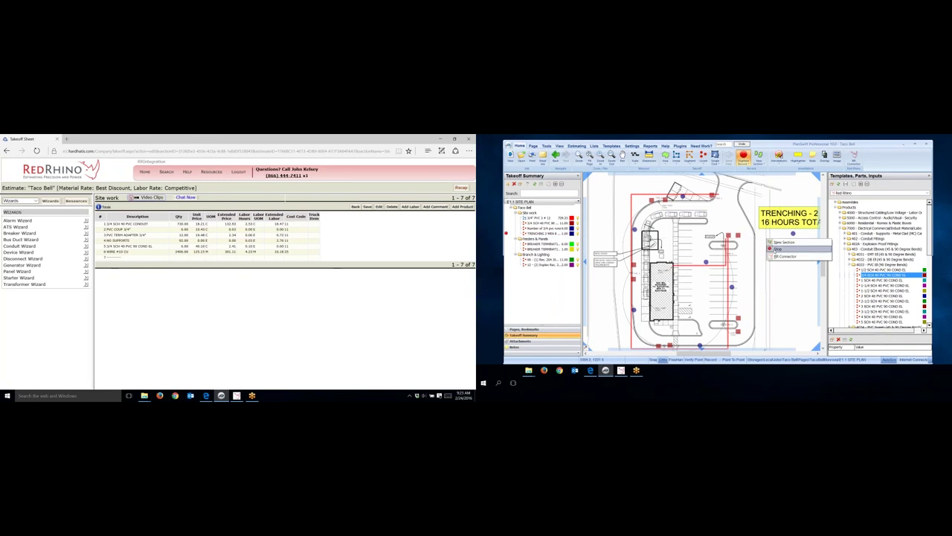
- Stop the trenching count takeoff and rearrange the folders in the Takeoff Summary tree
left_click(778, 248)
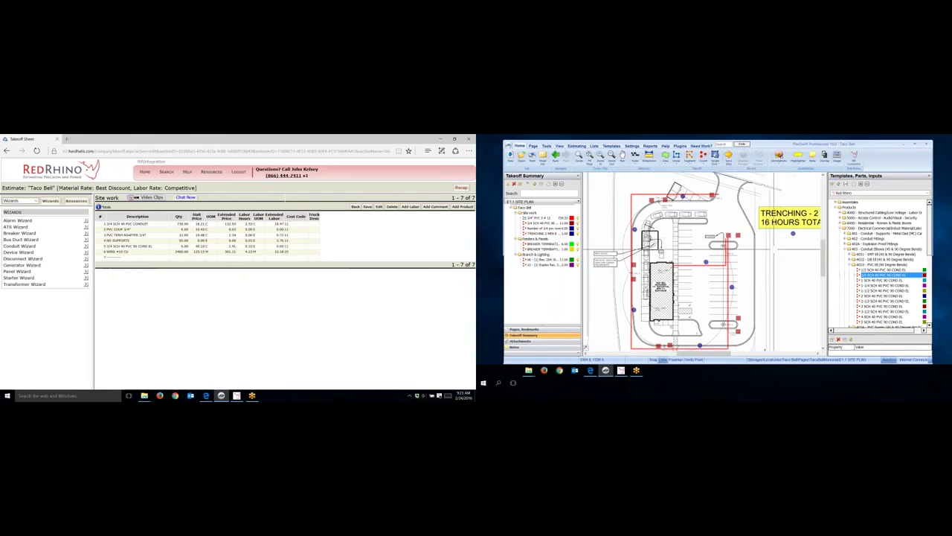
left_click(530, 254)
left_click_drag(530, 254, 530, 234)
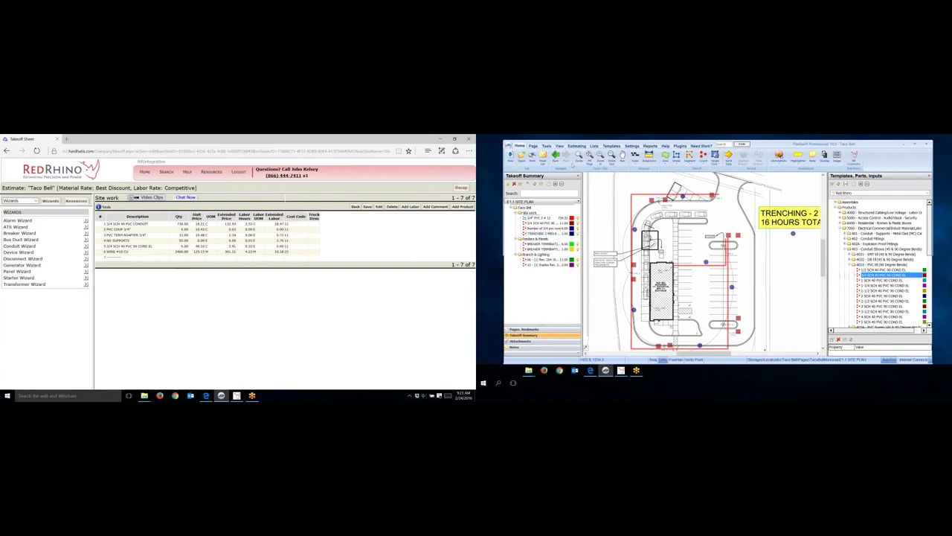
- Show the estimating grid and drag the TRENCHING row toward the Templates panel
left_click(576, 146)
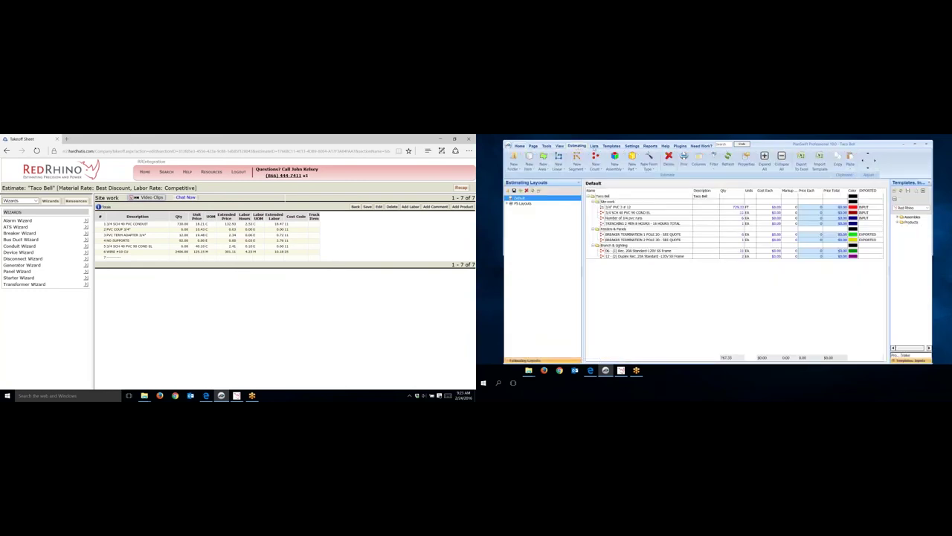
left_click(644, 225)
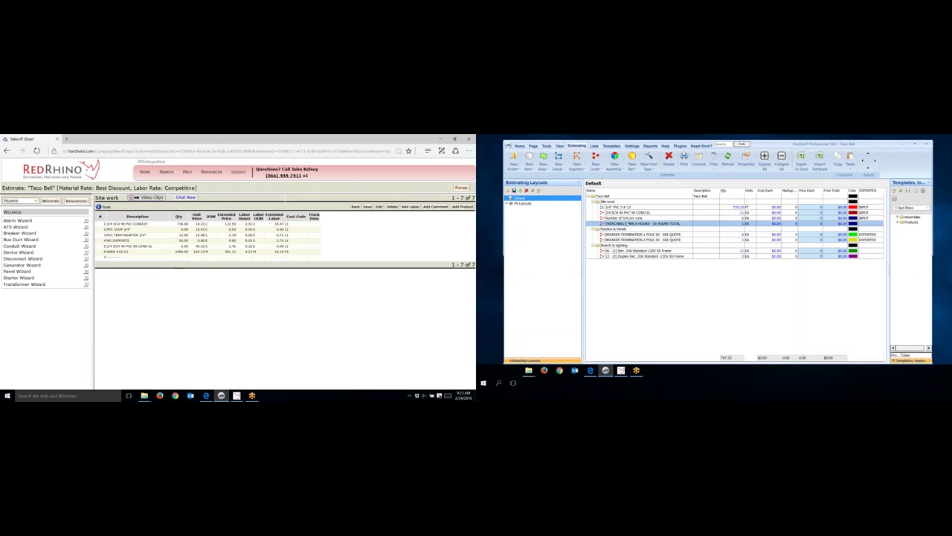
left_click_drag(626, 223, 911, 217)
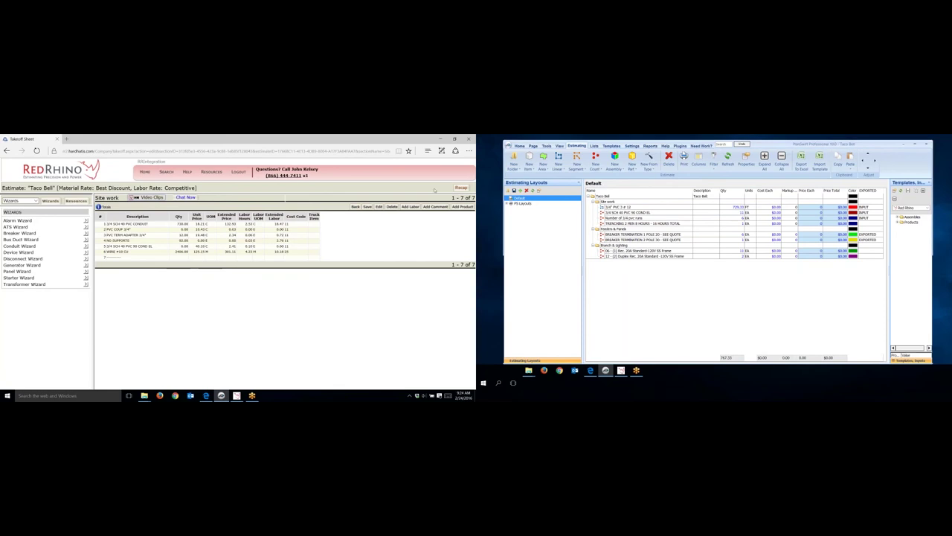
- Add a pasted TRENCHING line to Site work with Qty 2 and 8 labor hours, then save
left_click(409, 208)
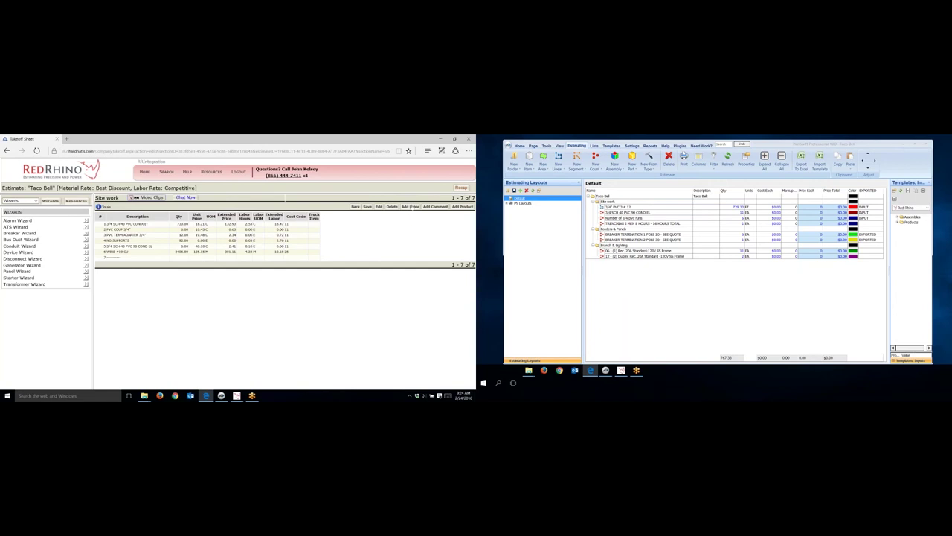
left_click(411, 208)
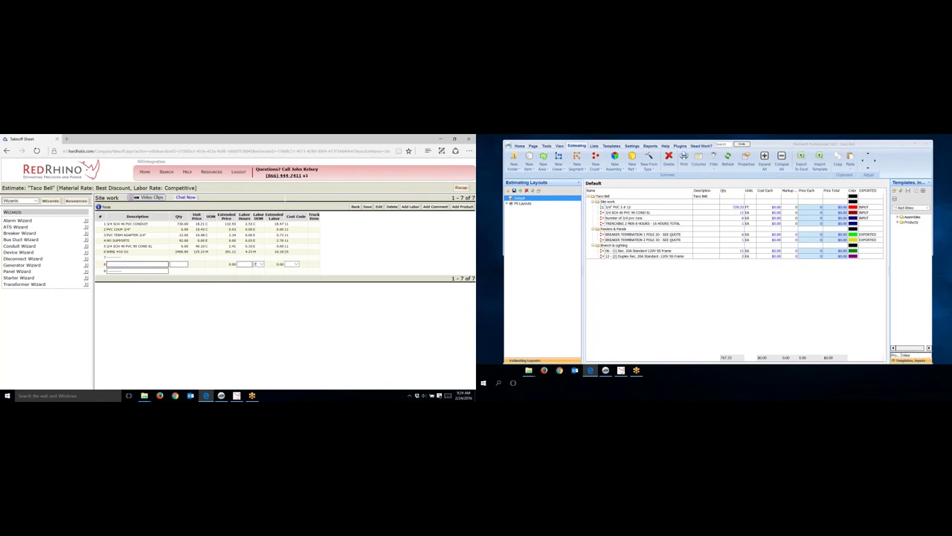
left_click(174, 264)
type("TRENCHING 2 MEN 8 HOURS EACH")
left_click(182, 265)
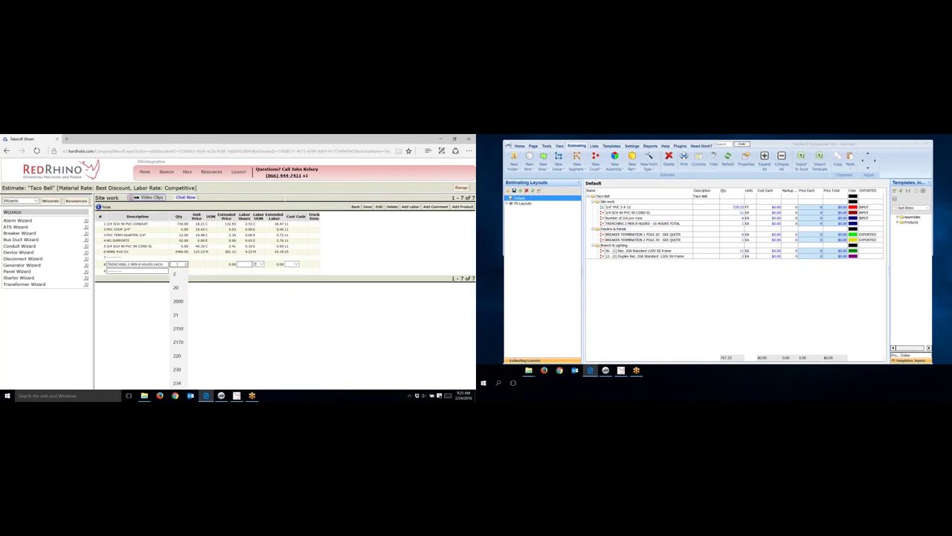
key("BackSpace")
type("3")
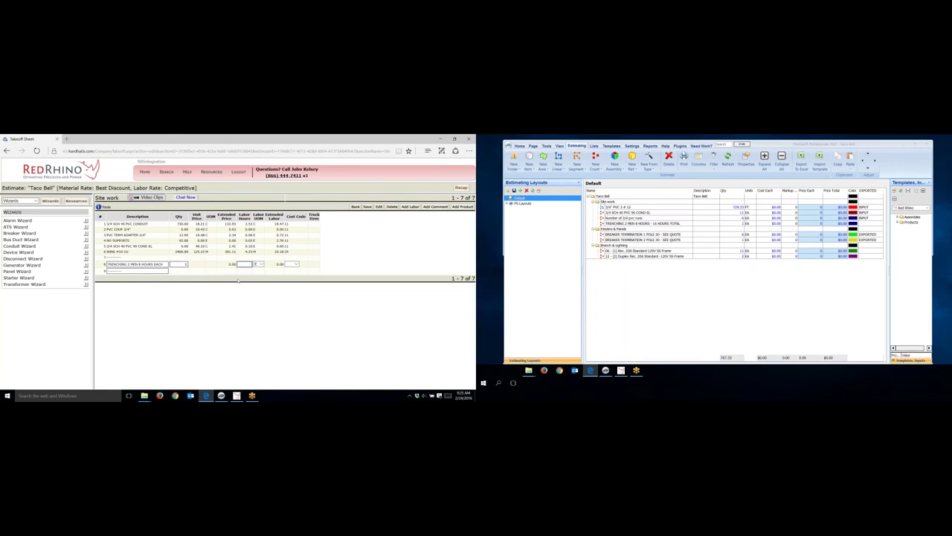
type("8")
left_click(368, 207)
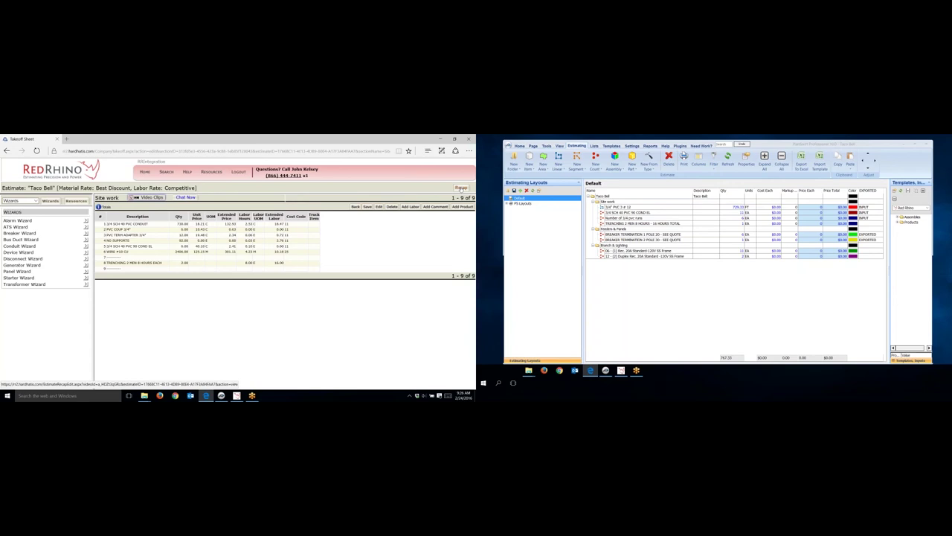
- Open the Taco Bell Estimate Recap and review its crew labor hour and labor cost totals
left_click(462, 188)
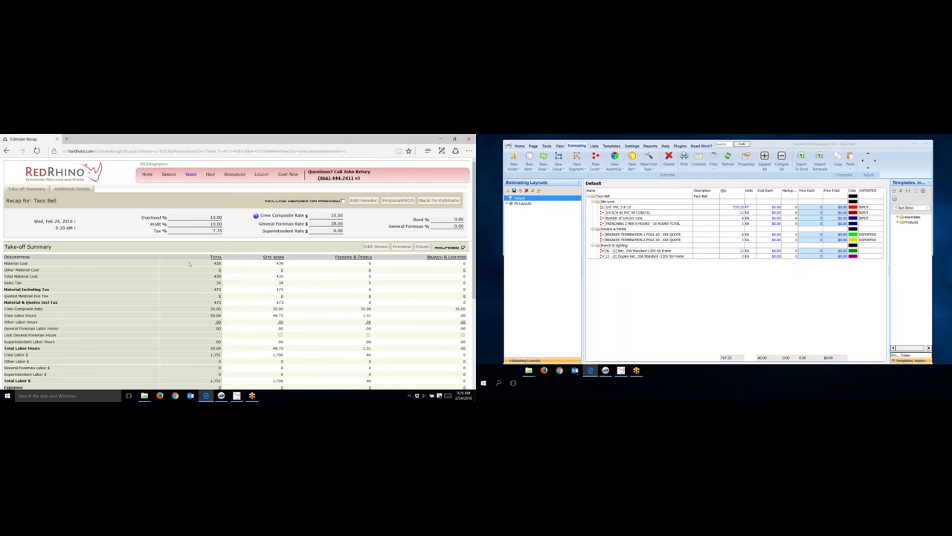
mouse_move(191, 174)
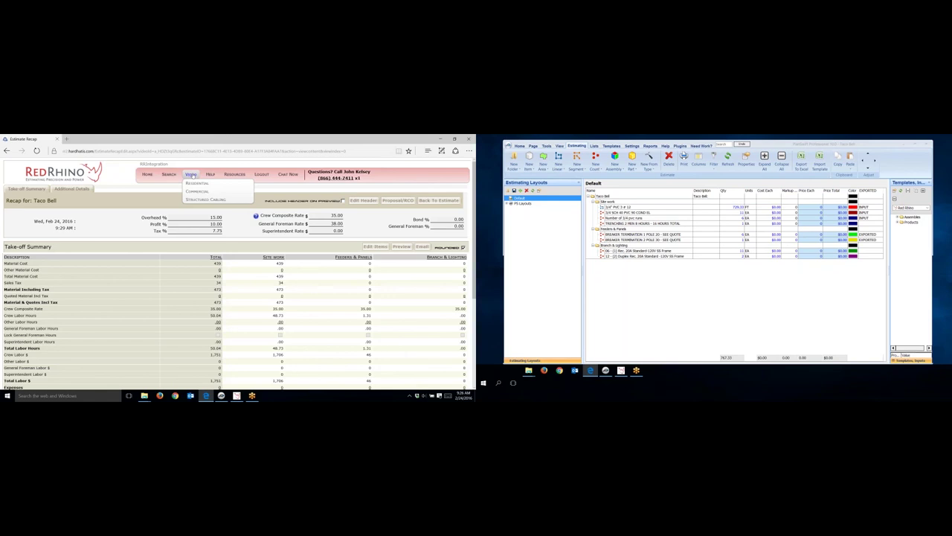
mouse_move(192, 194)
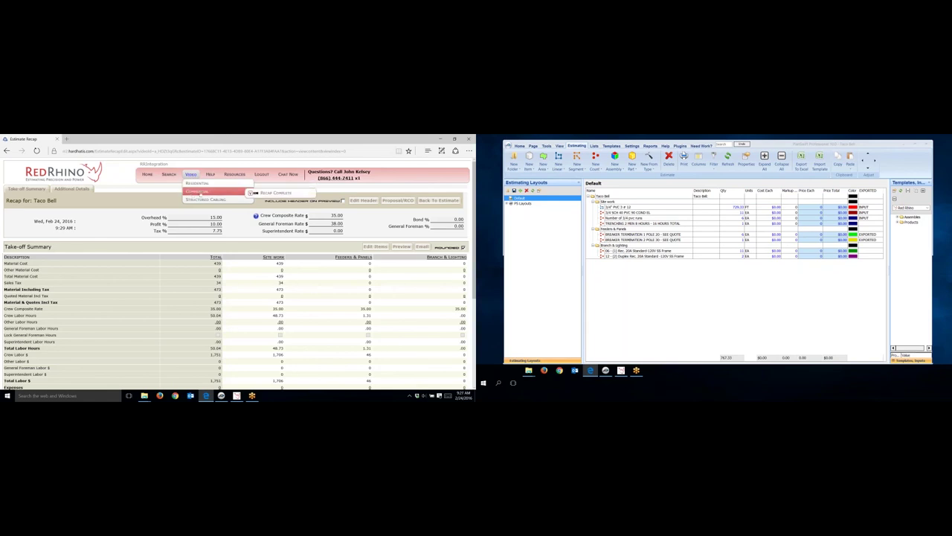
mouse_move(279, 194)
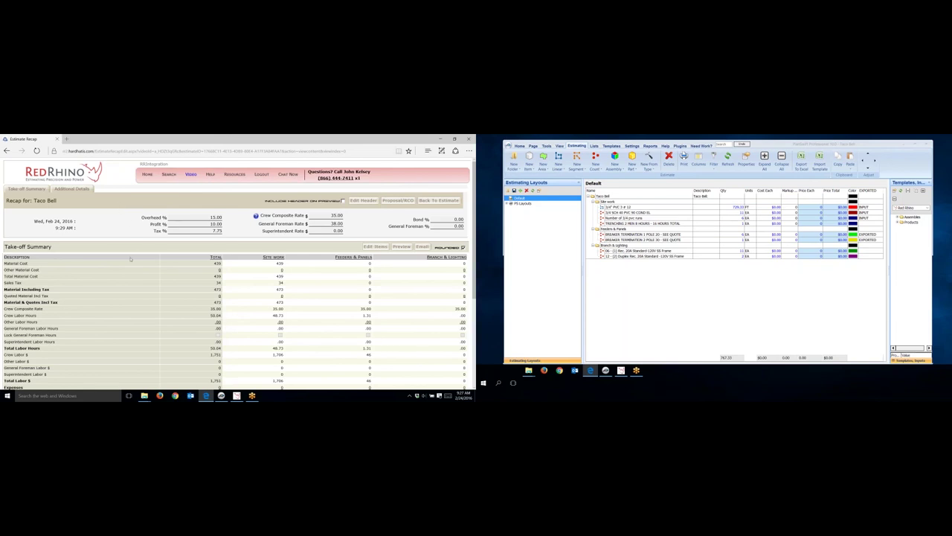
- Scroll the recap's Take-off Summary down to the site work Expenses row
scroll(55, 252, "down", 3)
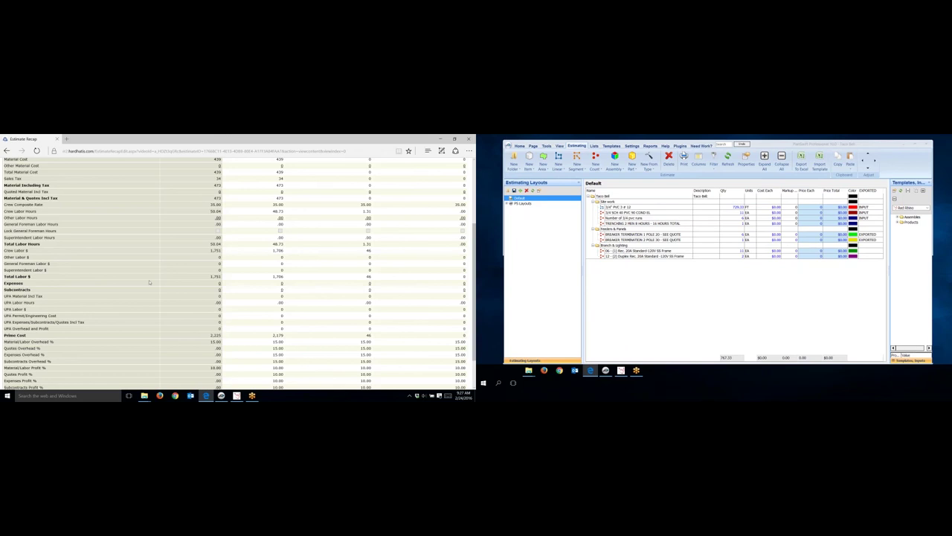
scroll(149, 282, "up", 5)
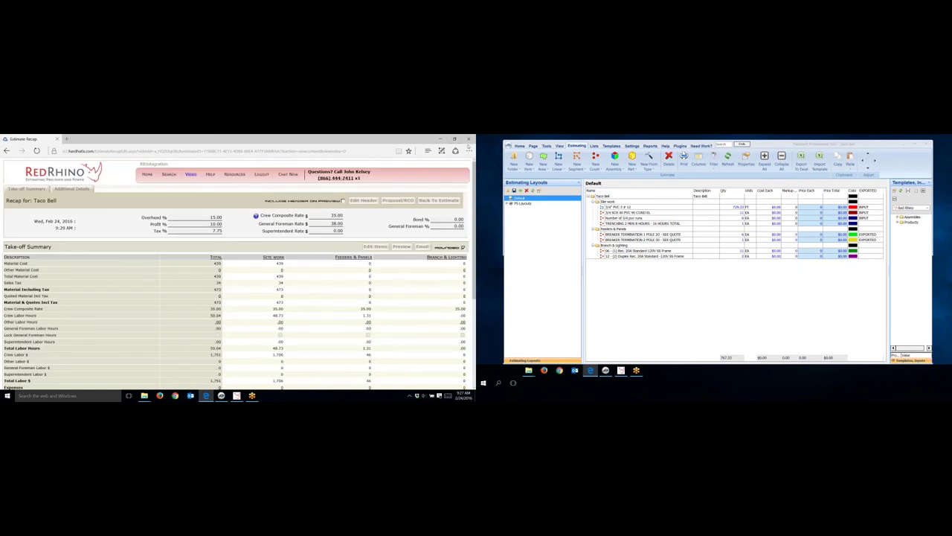
key("alt+Tab")
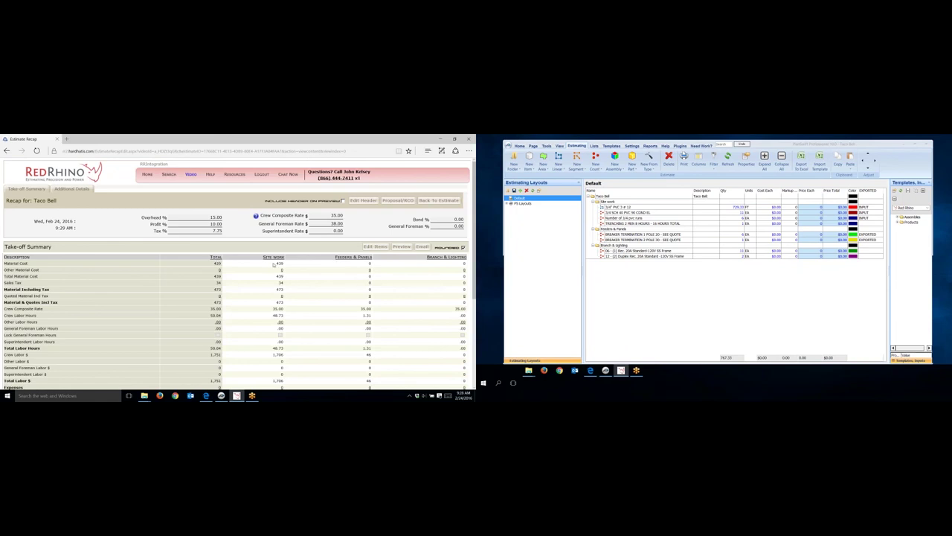
scroll(273, 264, "down", 5)
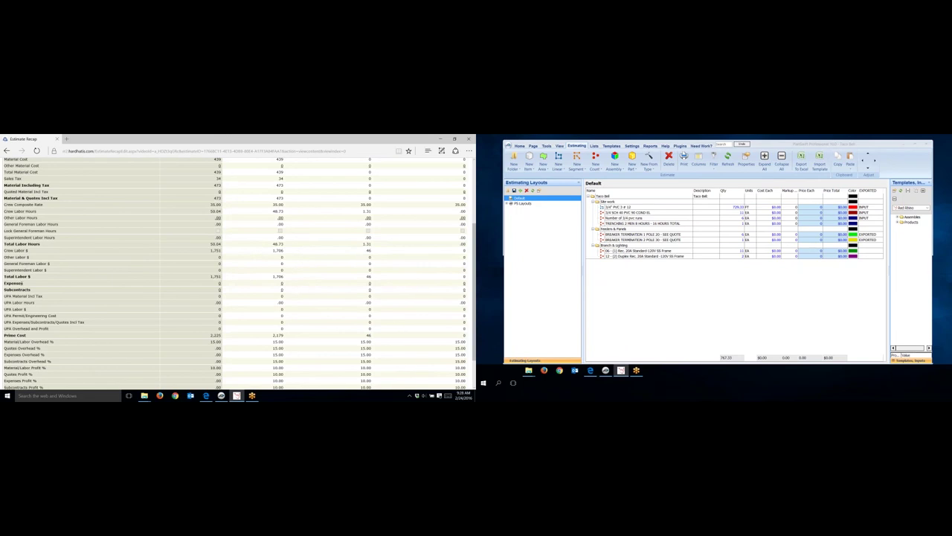
scroll(305, 289, "up", 5)
scroll(305, 273, "down", 5)
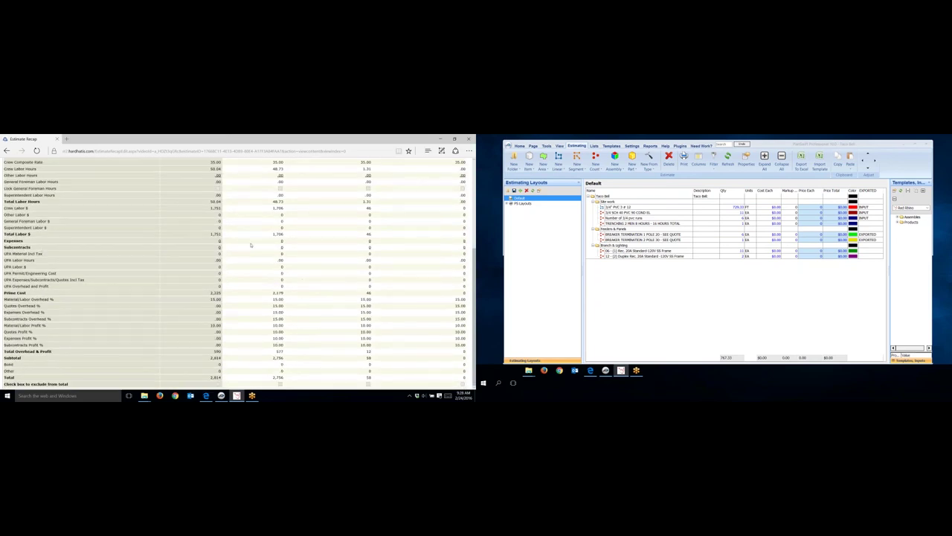
- Enter 250.00 as the Trencher amount in the Site work Expenses list
left_click(282, 240)
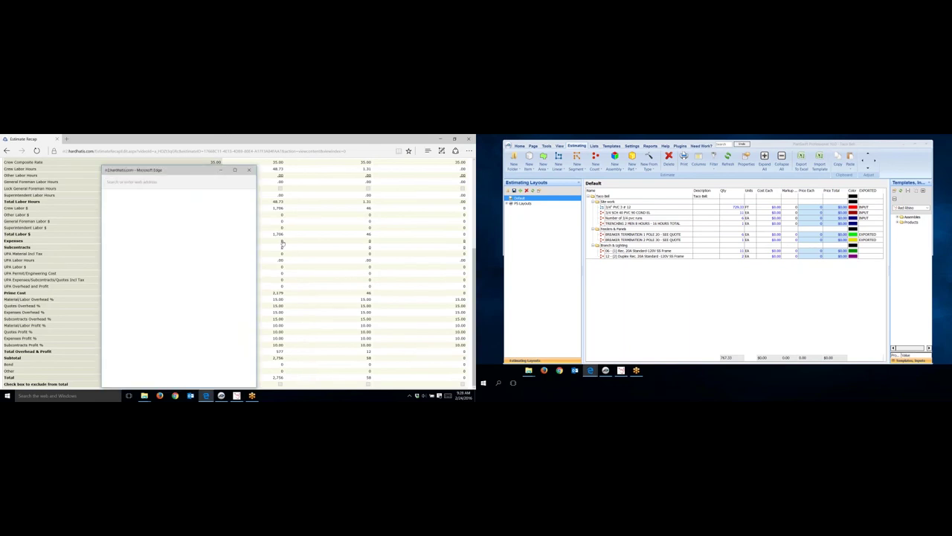
left_click_drag(190, 171, 201, 155)
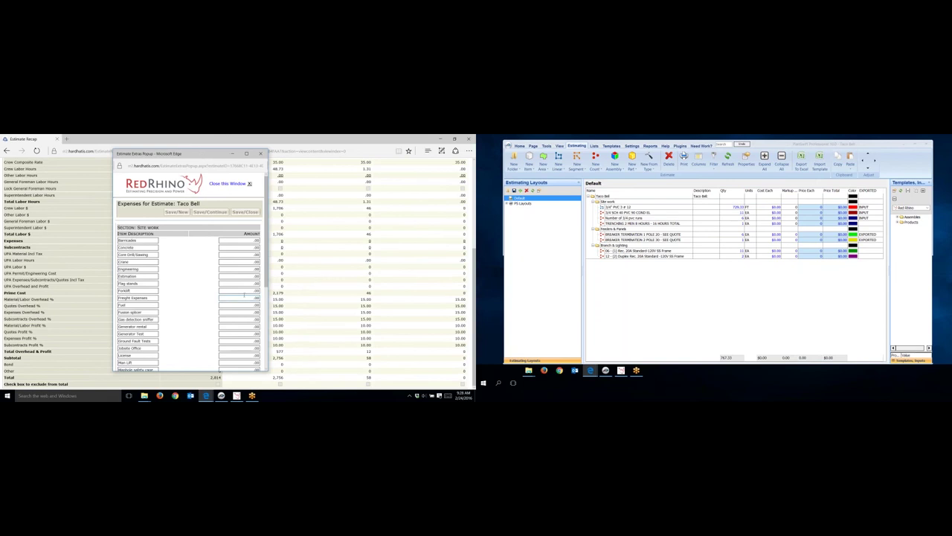
left_click_drag(267, 260, 261, 342)
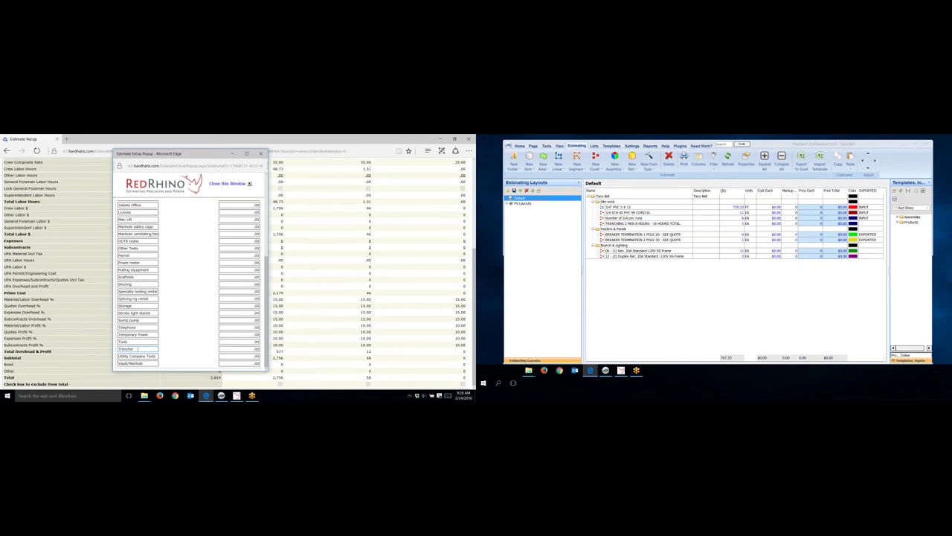
left_click(237, 348)
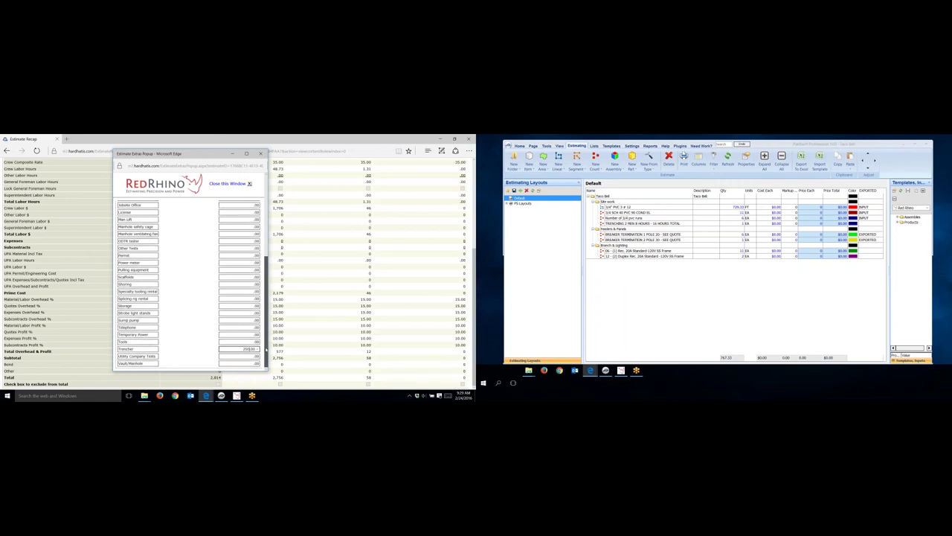
left_click_drag(266, 343, 262, 261)
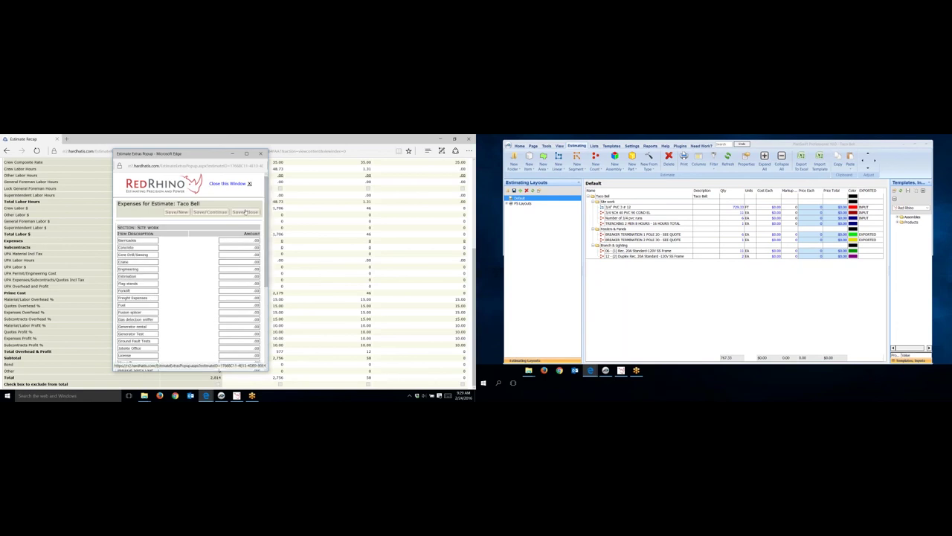
- Save and close the expenses list, then check the 250 Expenses entry in the recap
left_click(245, 212)
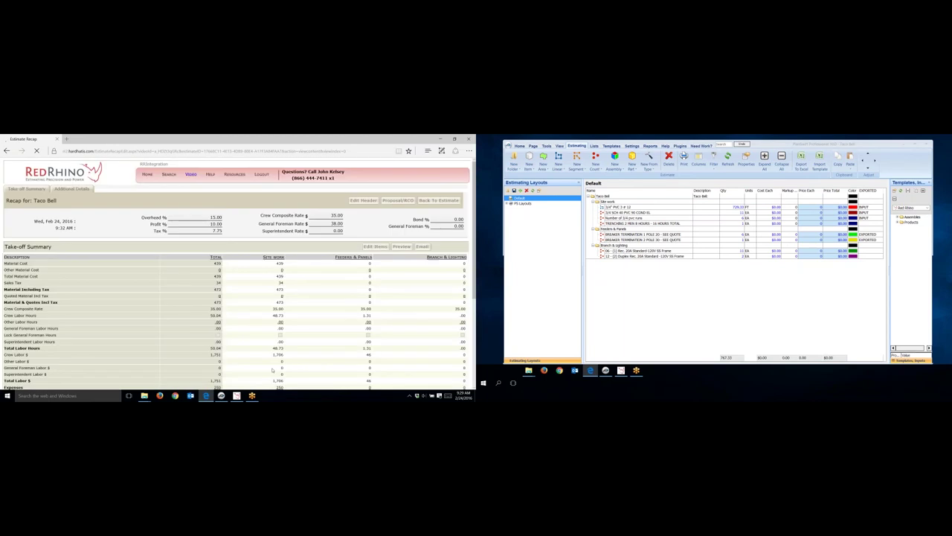
scroll(330, 300, "down", 3)
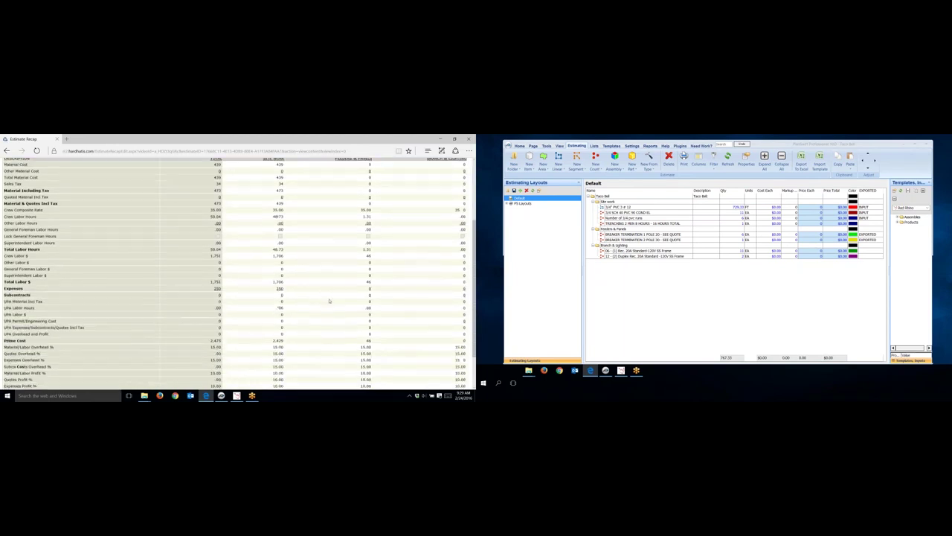
scroll(330, 301, "down", 1)
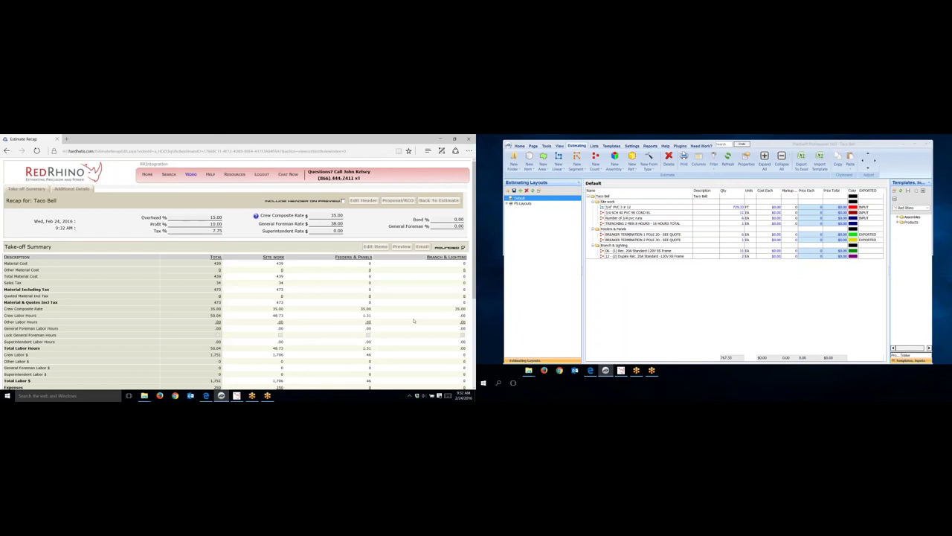
- Select the TRENCHING 2 MEN 8 HOURS - 16 HOURS TOTAL item under the Taco Bell estimate
left_click(811, 195)
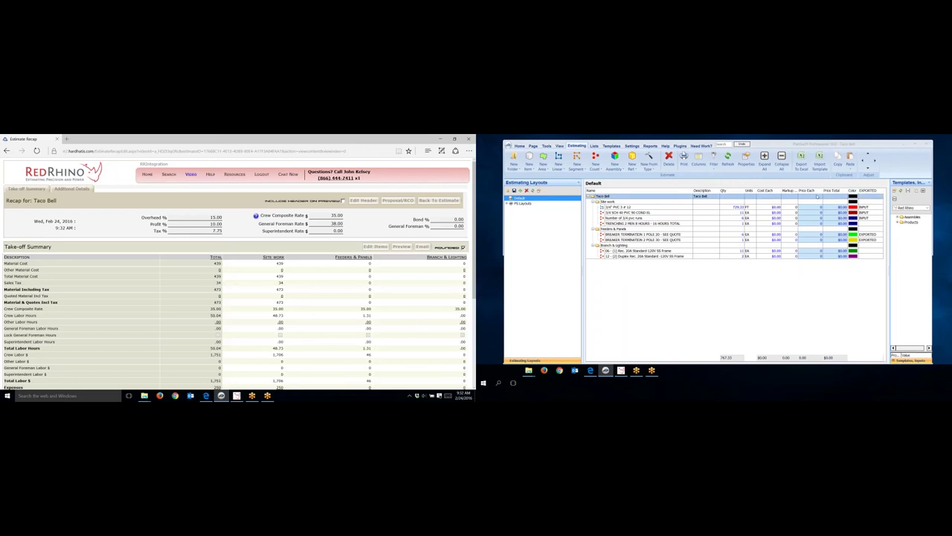
left_click_drag(811, 196, 709, 224)
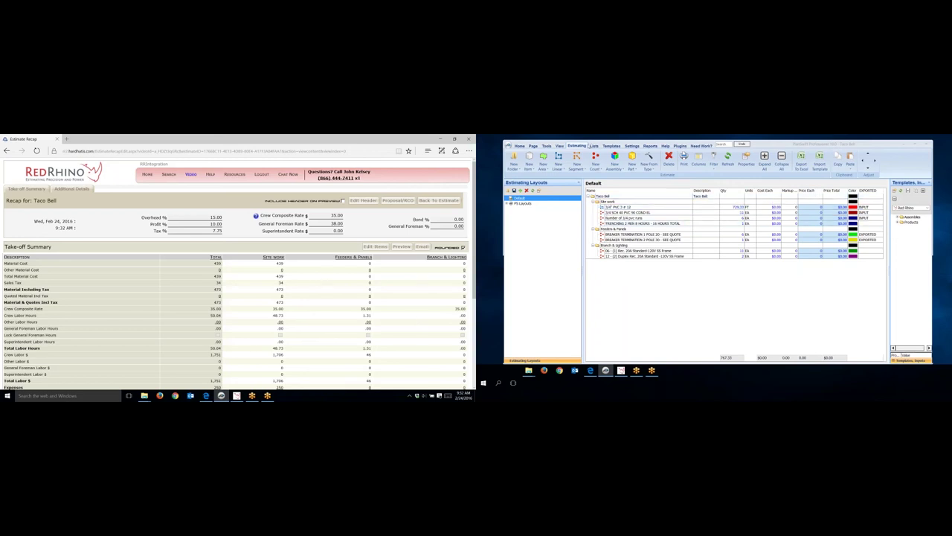